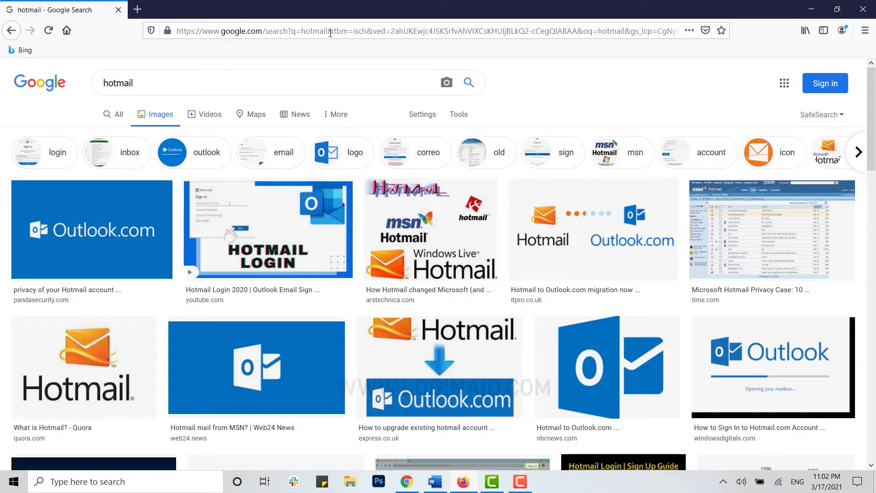
Open a new blank browser tab beside the Google image results for hotmail
click(138, 10)
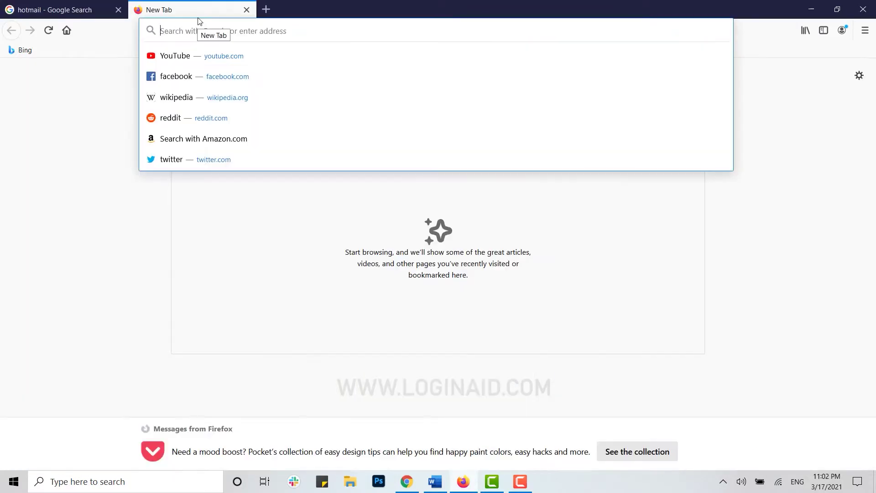
Go to hotmail.com and start signing in from the Outlook homepage
text(hotmail)
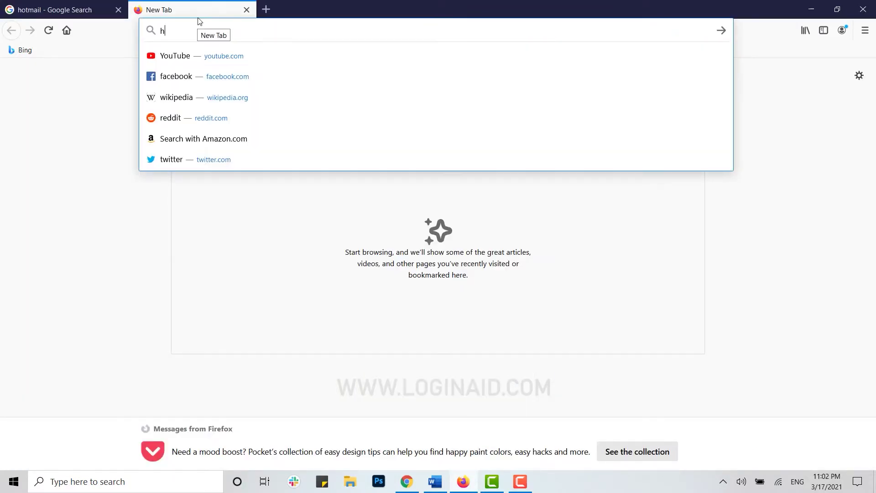
text(.com/owa/)
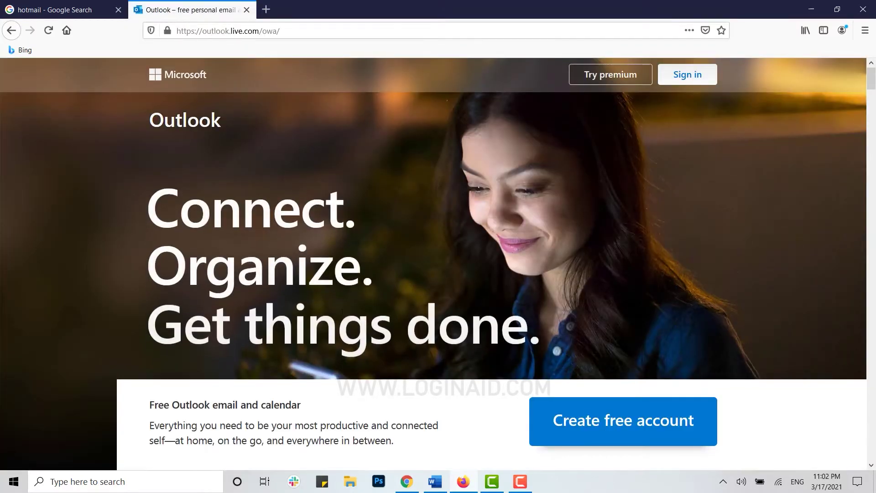
click(696, 80)
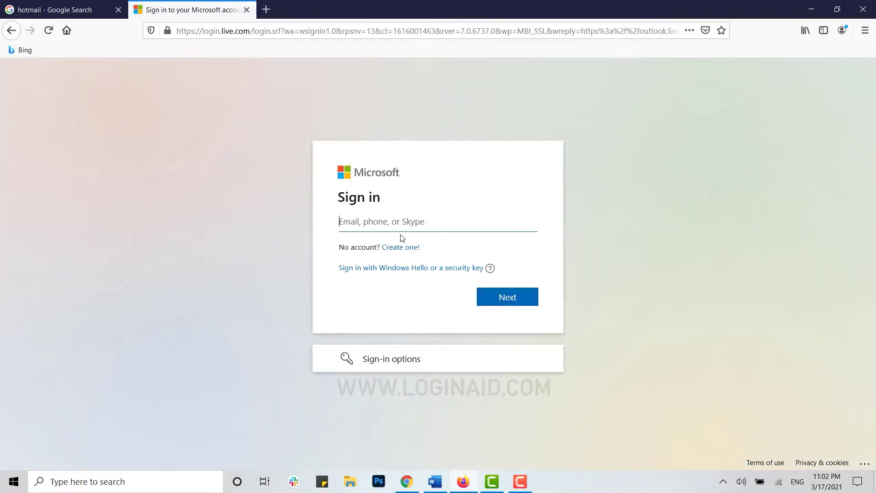
Sign in to Outlook.com with the account e-mail, after fixing a typo, and the pasted password
click(525, 483)
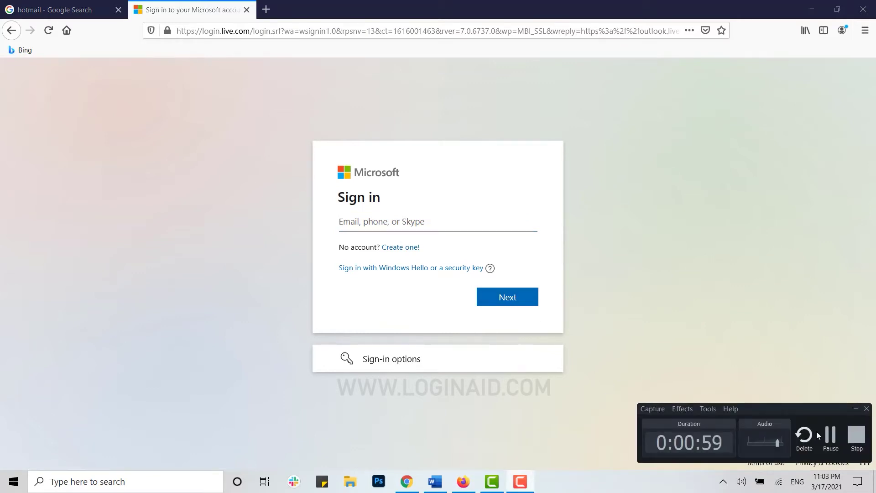
click(683, 396)
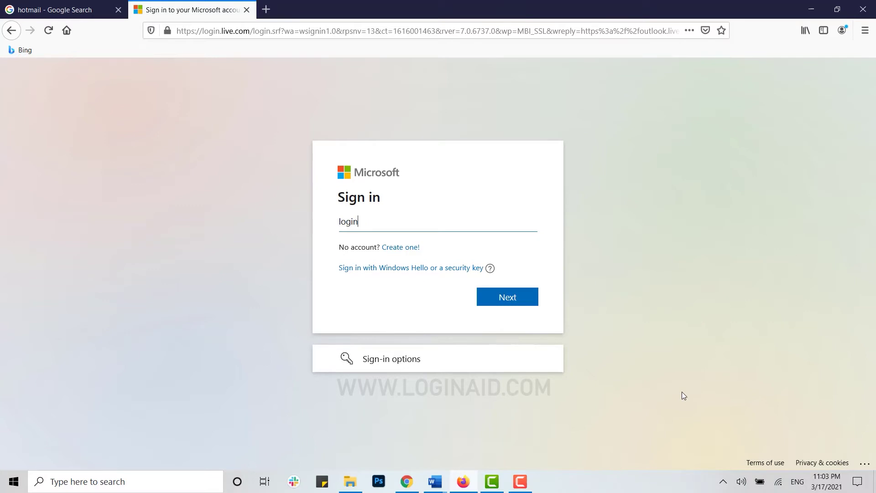
click(381, 221)
key(BackSpace)
key(Left)
text(1)
click(503, 300)
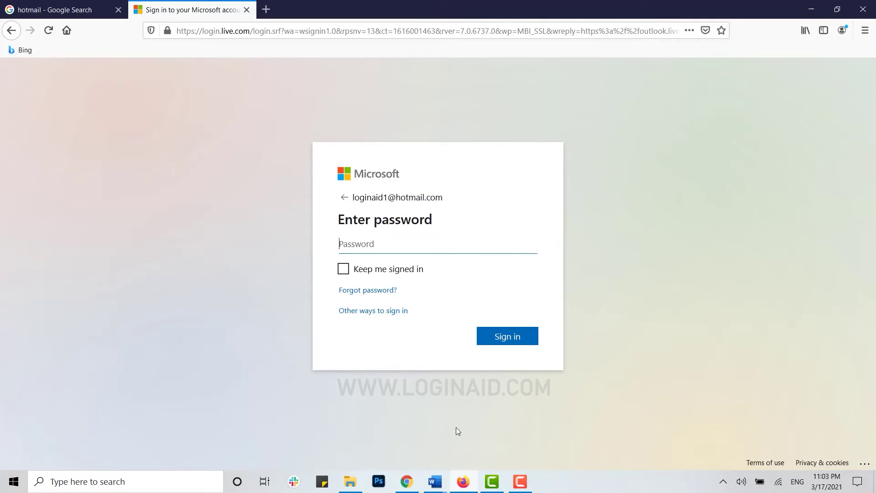
key(ctrl+v)
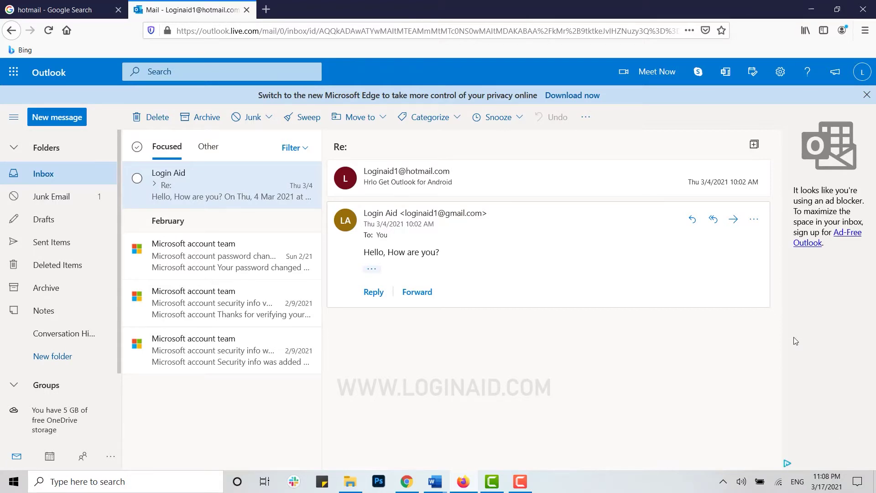
Choose Block from the Login Aid message's security options
right_click(207, 183)
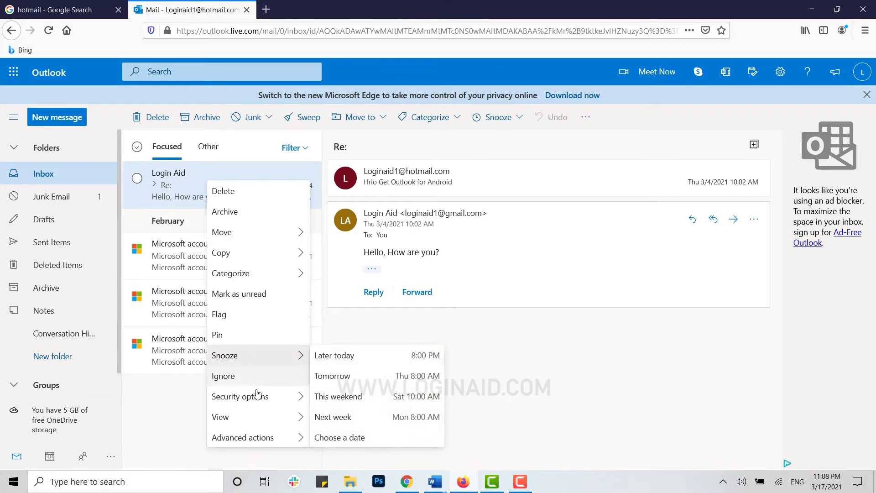
mouse_move(259, 398)
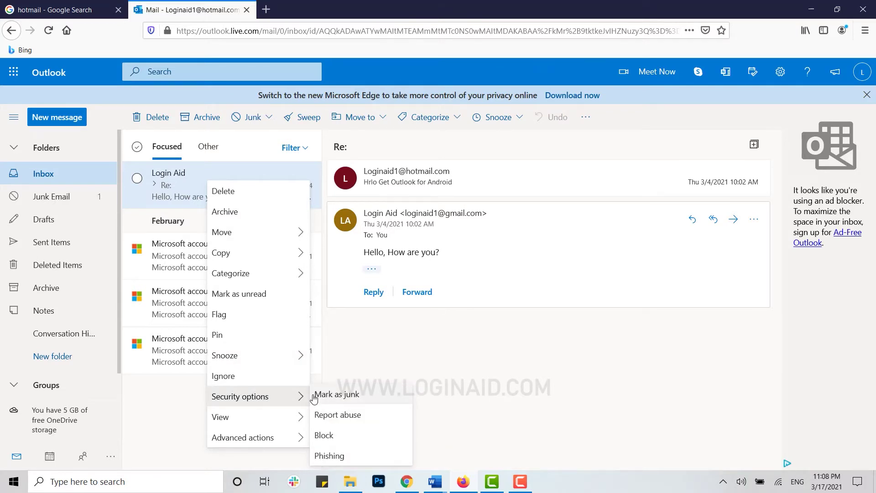
click(358, 436)
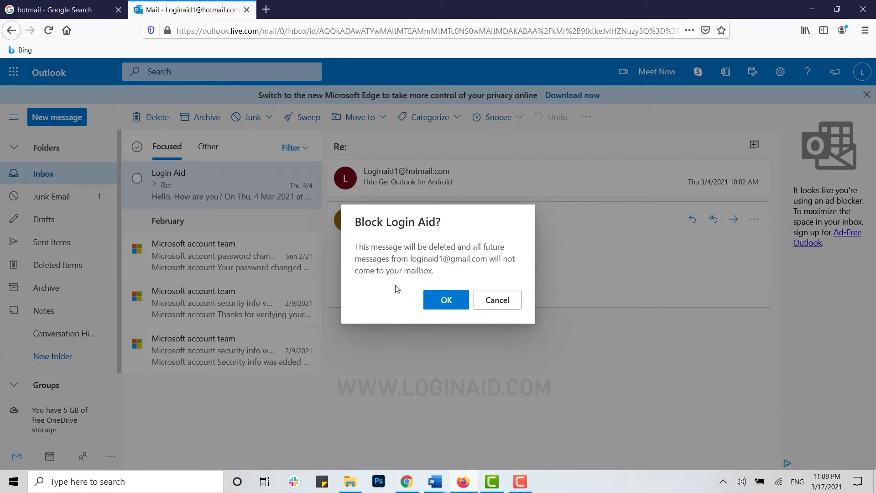
Confirm blocking the Login Aid sender so its message is deleted from the Inbox
click(450, 301)
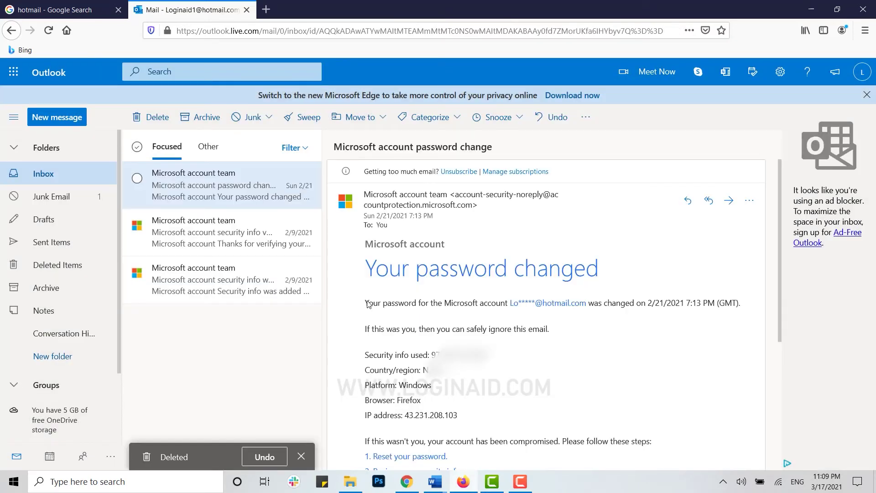
key(Down)
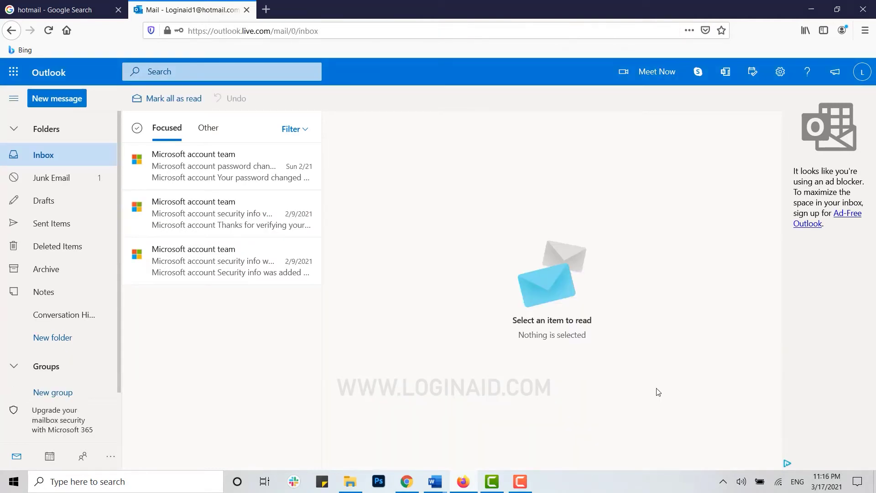
Open the full Outlook settings on the Junk email page
click(780, 72)
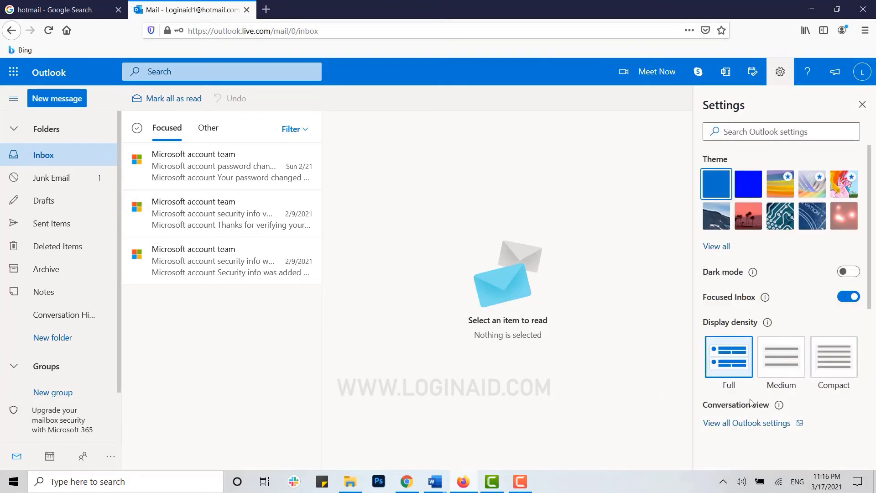
click(749, 423)
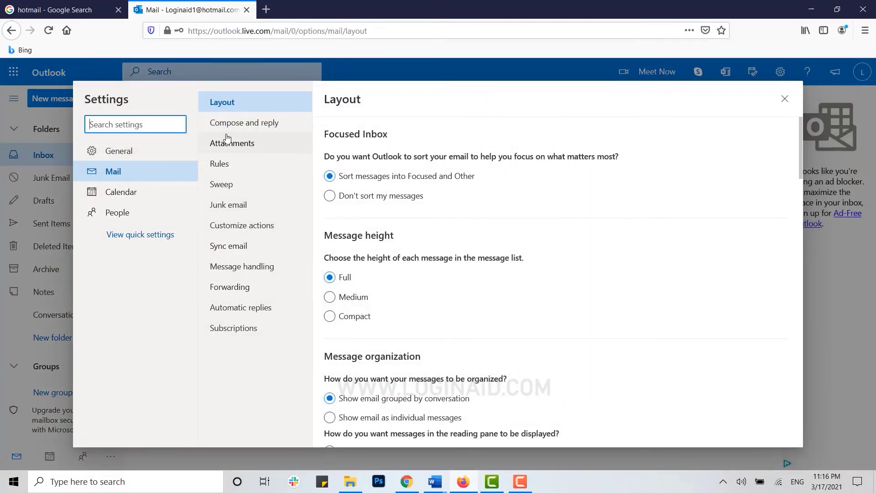
click(231, 208)
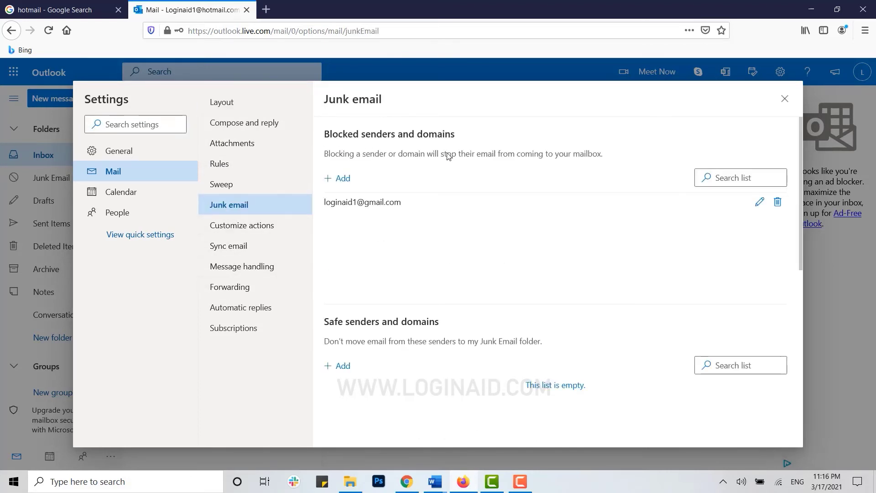
Discard a partly typed blocked-sender entry and close Settings, returning to the Inbox
click(340, 178)
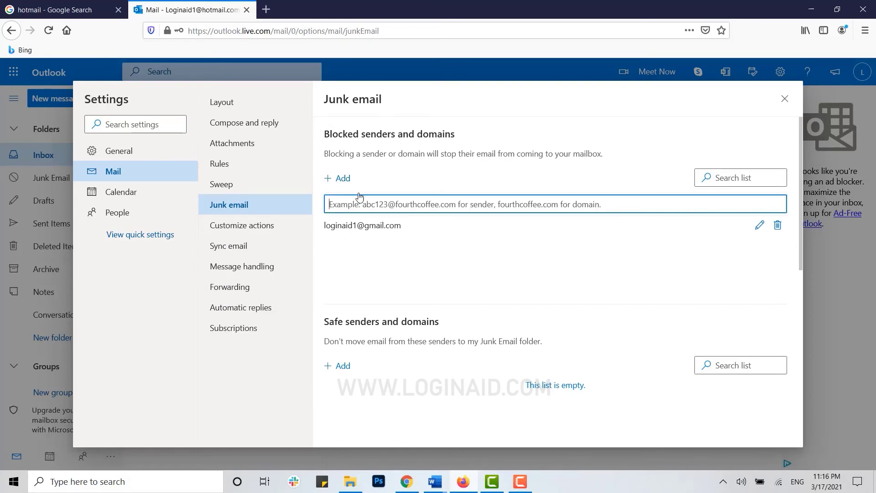
text(loginaid)
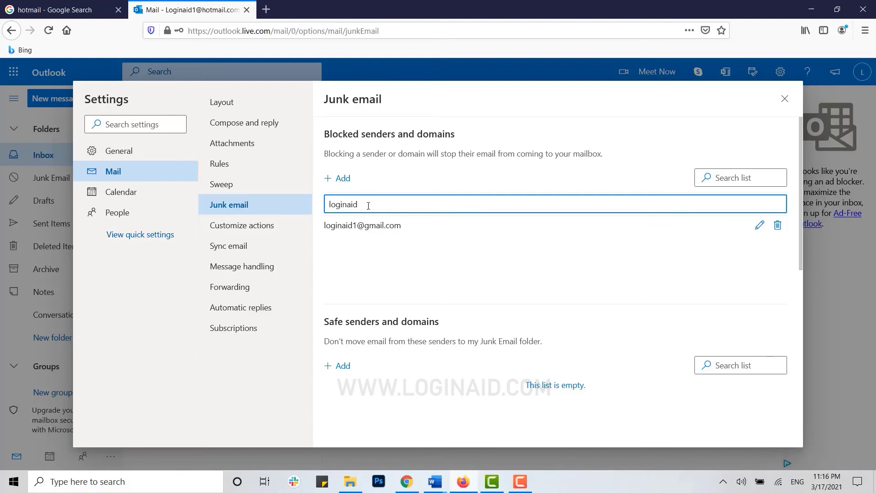
text(@1)
key(BackSpace)
key(BackSpace)
text(@)
key(ctrl+a)
key(BackSpace)
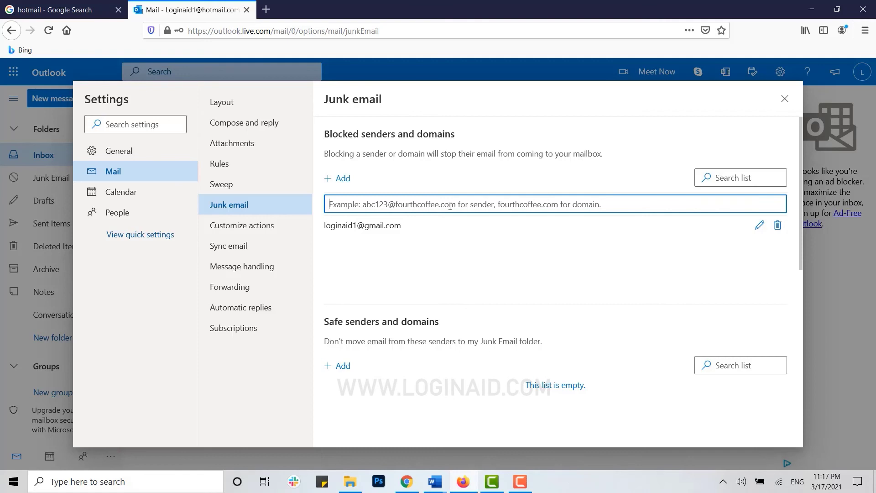
click(785, 99)
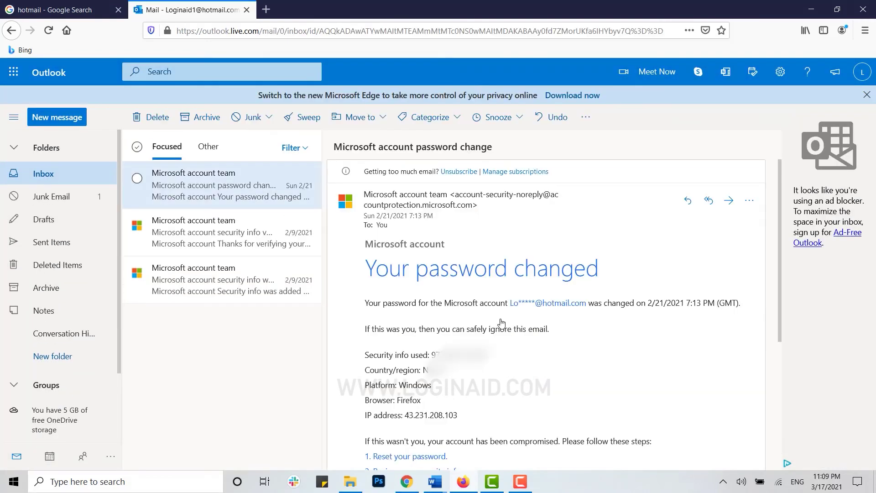